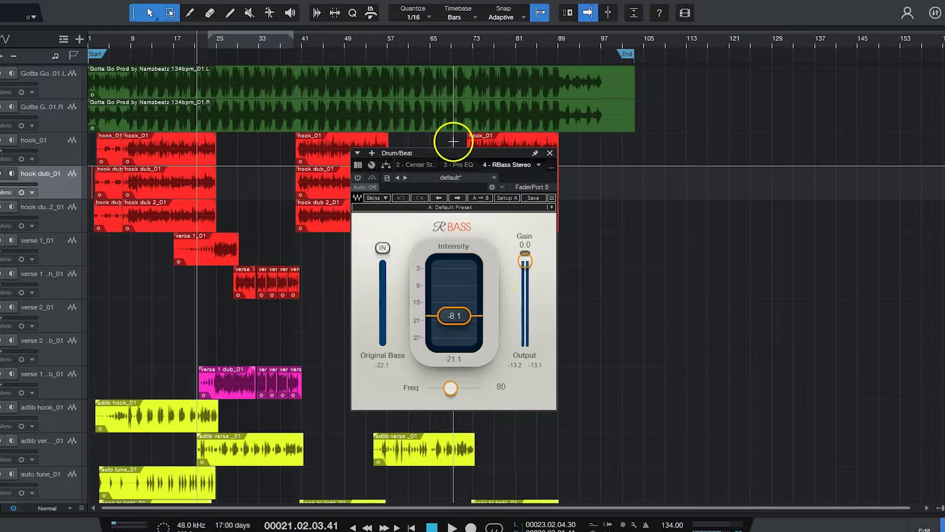
# Audition the beat with RBass switched off, and activate the plugin on the Drum/Beat channel
pyautogui.moveTo(456, 154)
pyautogui.mouseDown()
pyautogui.moveTo(462, 130)
pyautogui.moveTo(468, 164)
pyautogui.mouseUp()
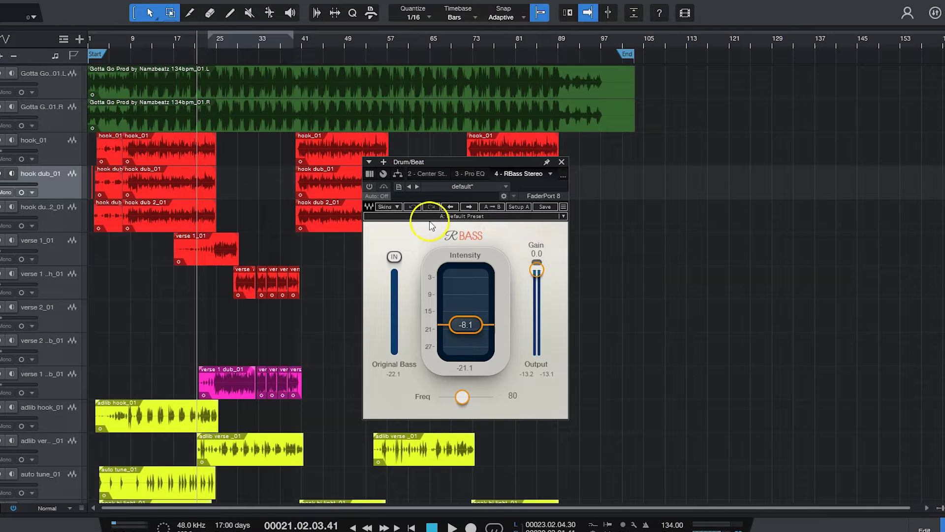
pyautogui.click(394, 256)
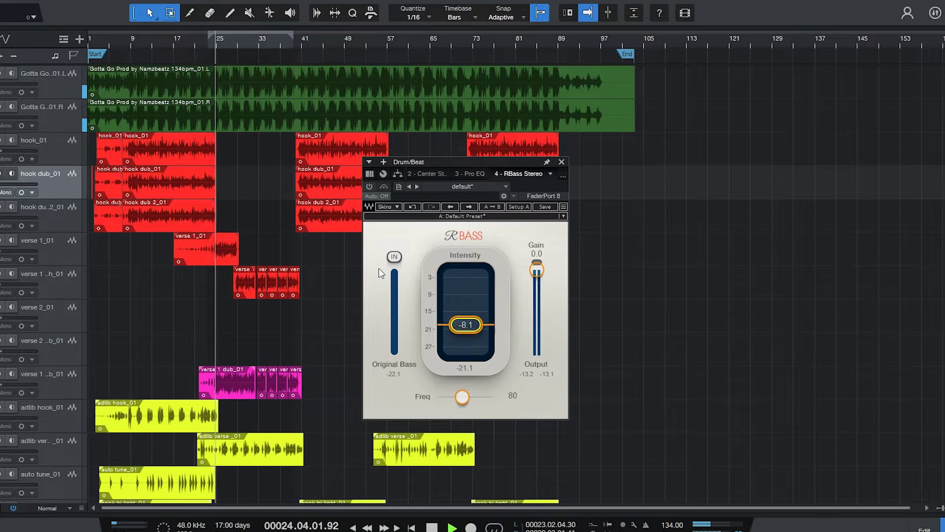
pyautogui.press('space')
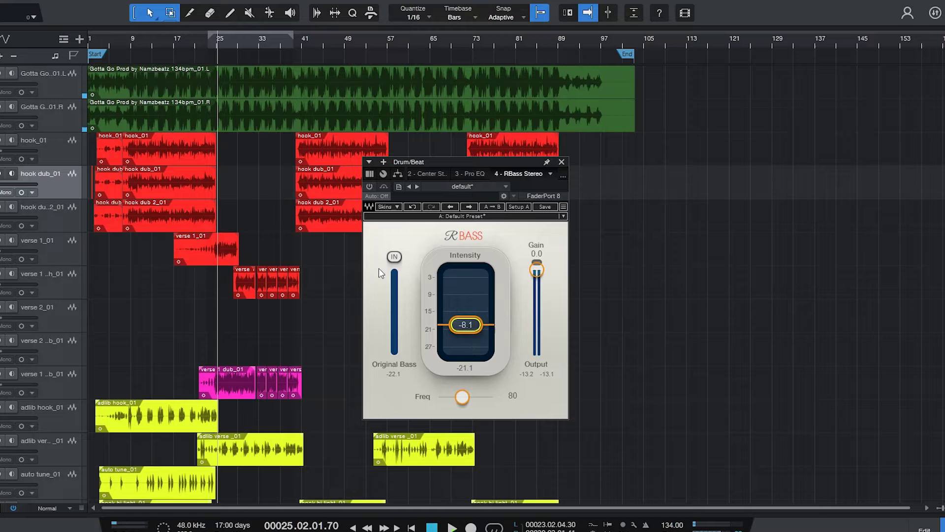
pyautogui.click(369, 186)
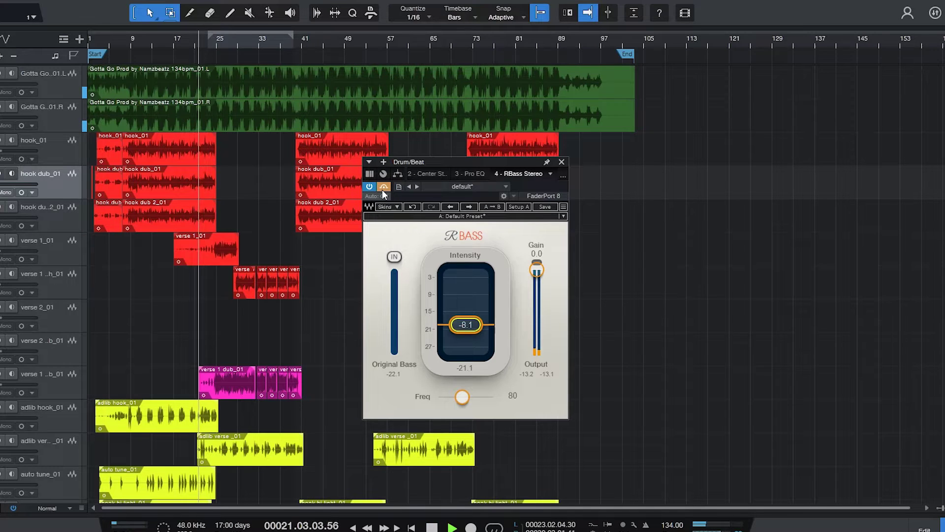
# Compare the beat with RBass bypassed and active during playback
pyautogui.click(384, 188)
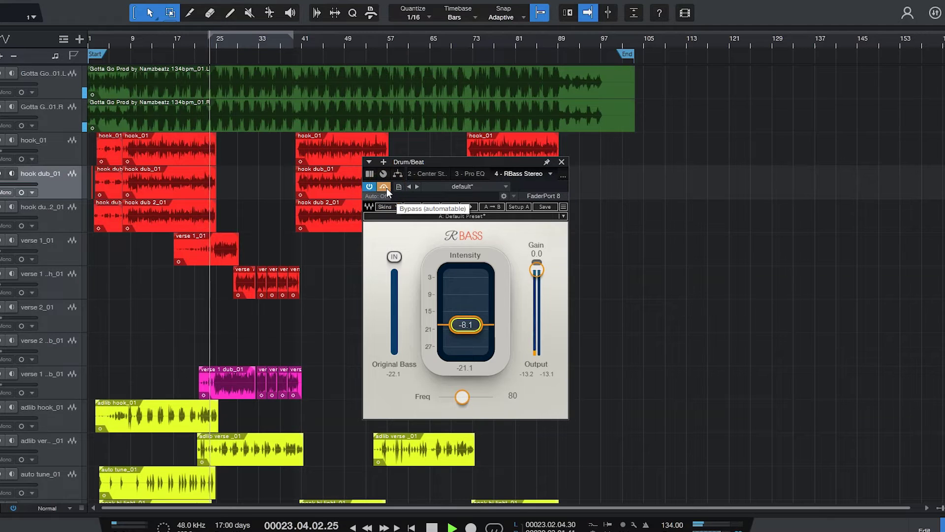
pyautogui.click(384, 187)
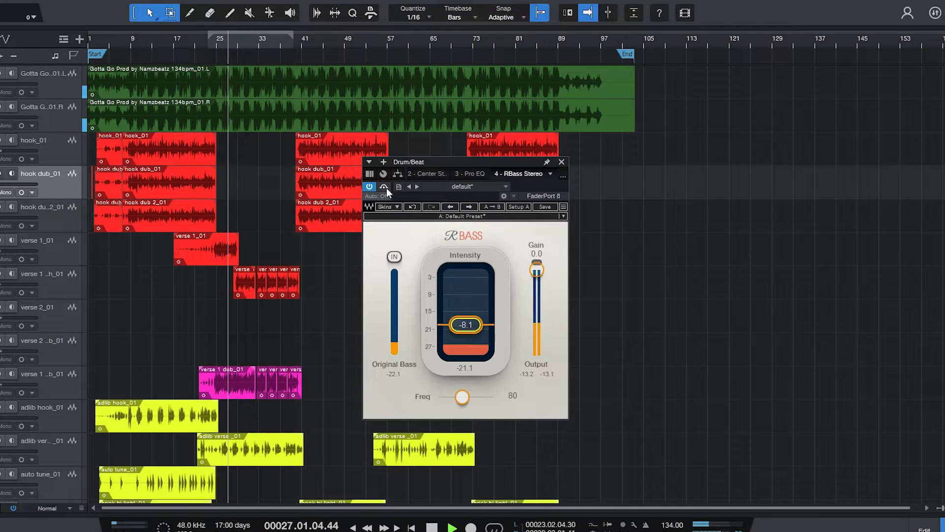
pyautogui.click(384, 187)
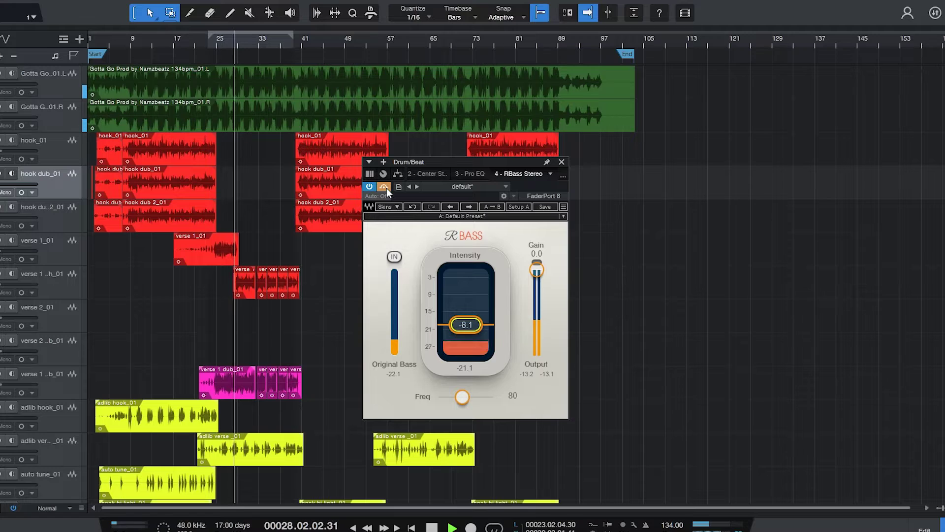
pyautogui.click(384, 187)
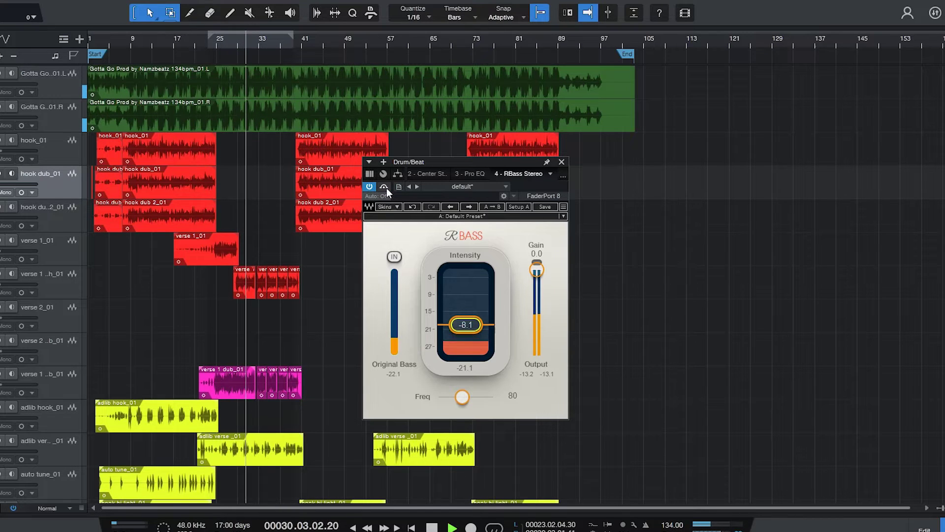
pyautogui.press('space')
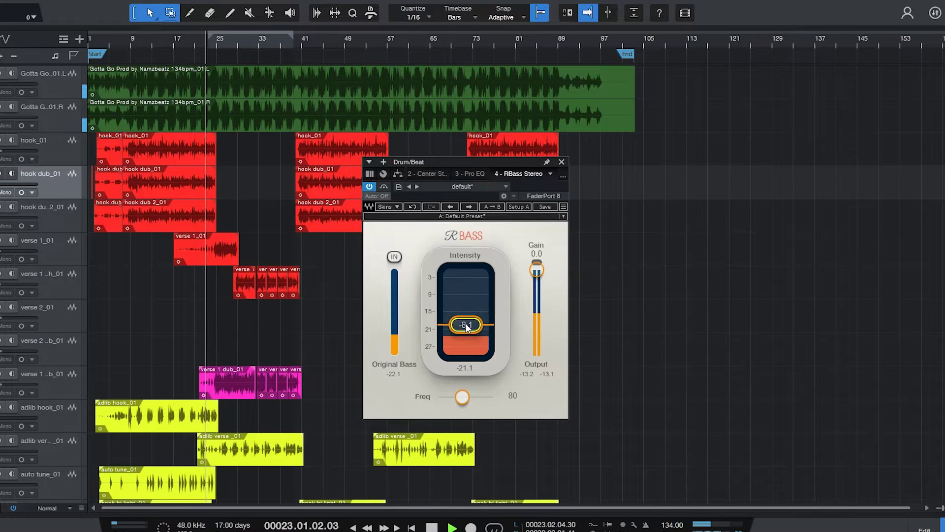
# Raise the RBass Intensity to 0.1 and compare the beat against the bypassed signal during playback
pyautogui.moveTo(469, 329); pyautogui.dragTo(469, 238)
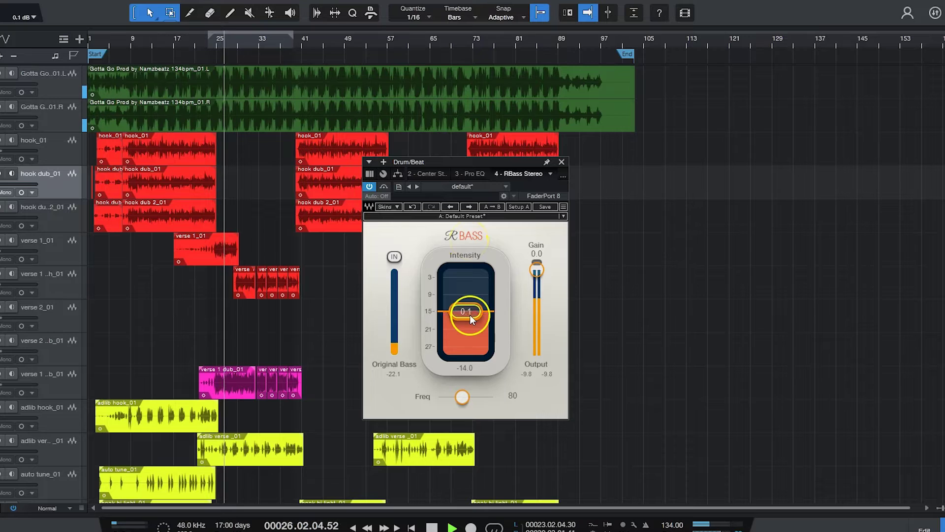
pyautogui.click(384, 186)
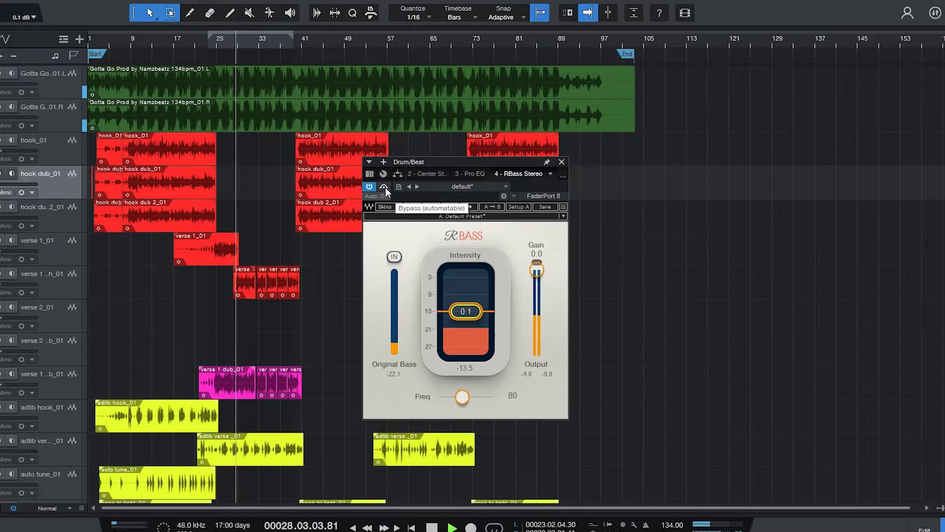
pyautogui.click(385, 187)
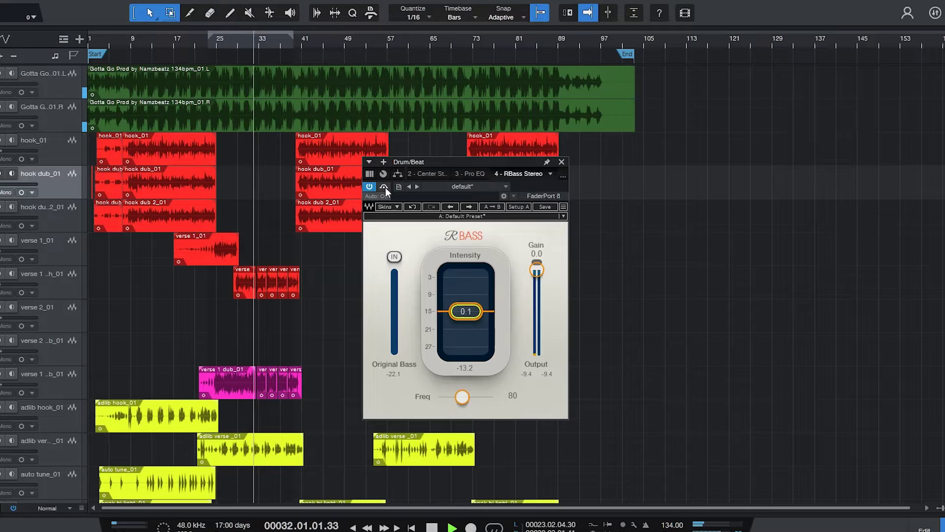
pyautogui.click(385, 187)
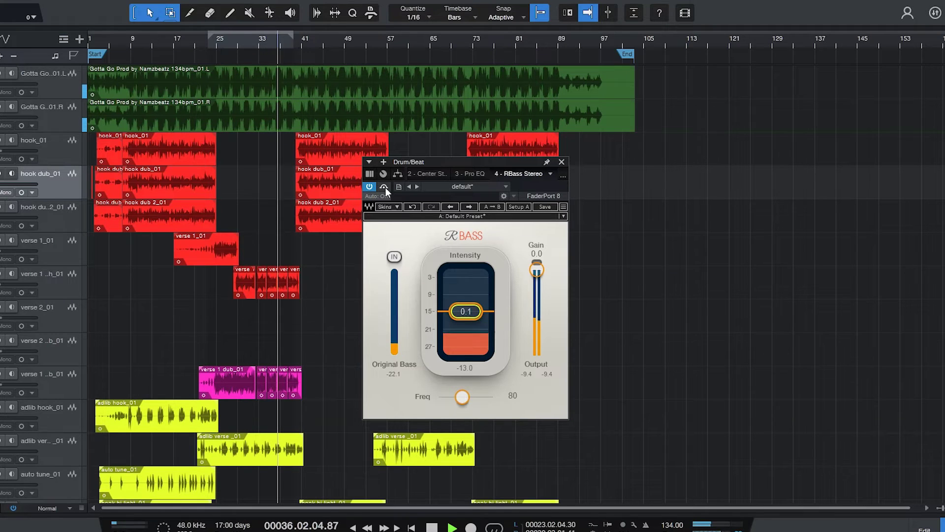
pyautogui.click(385, 187)
pyautogui.click(479, 301)
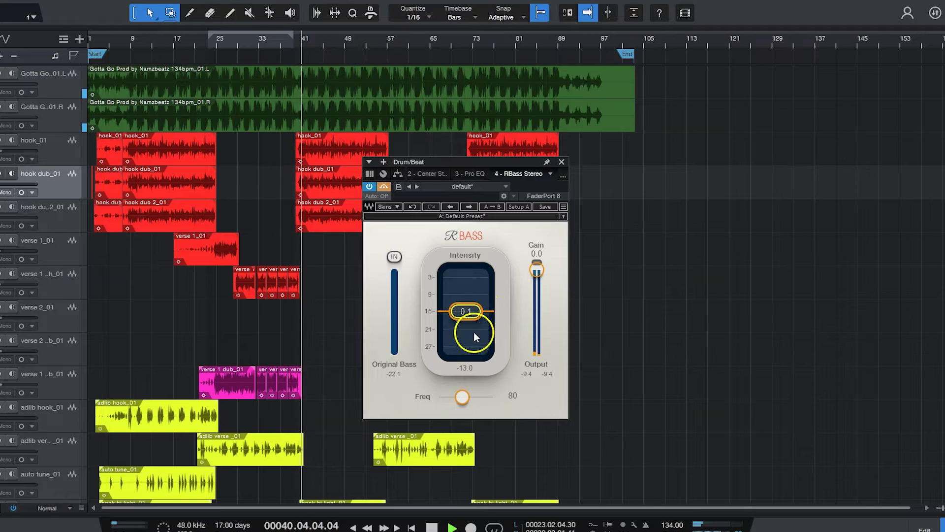
pyautogui.click(383, 187)
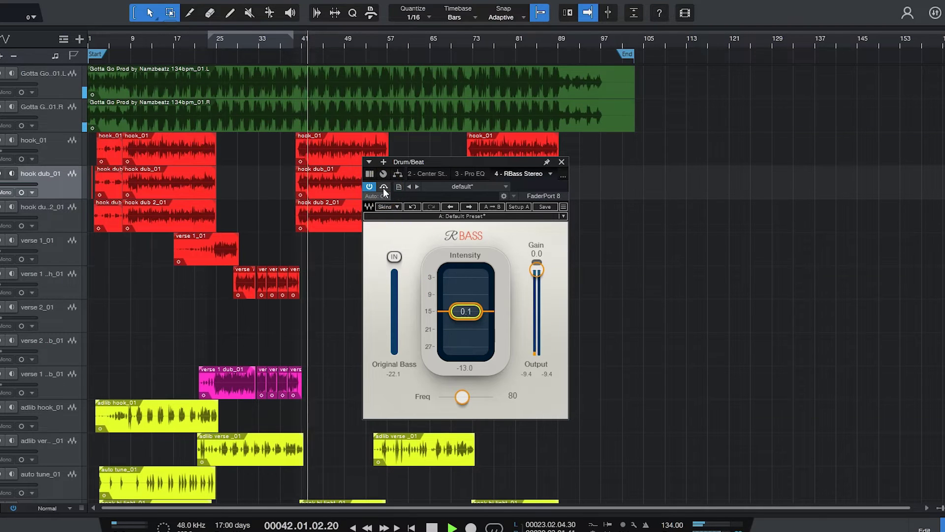
pyautogui.click(371, 187)
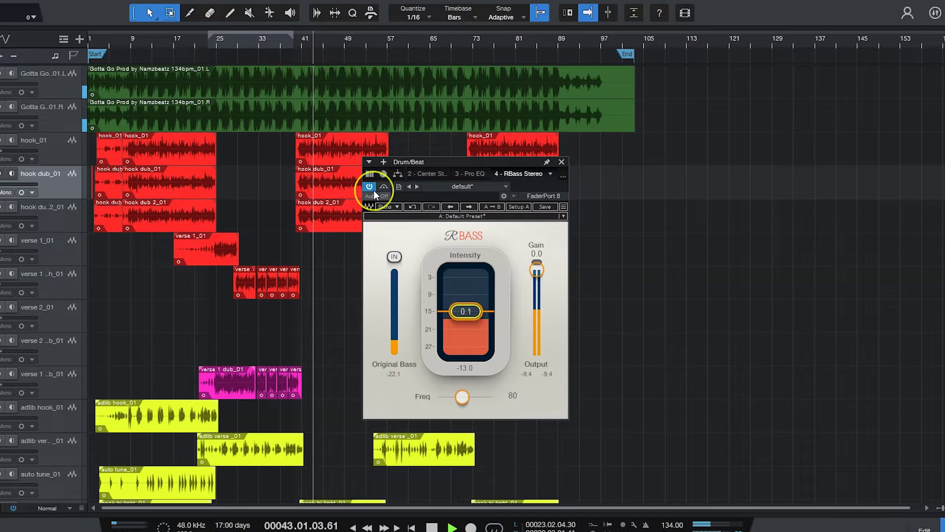
pyautogui.press('space')
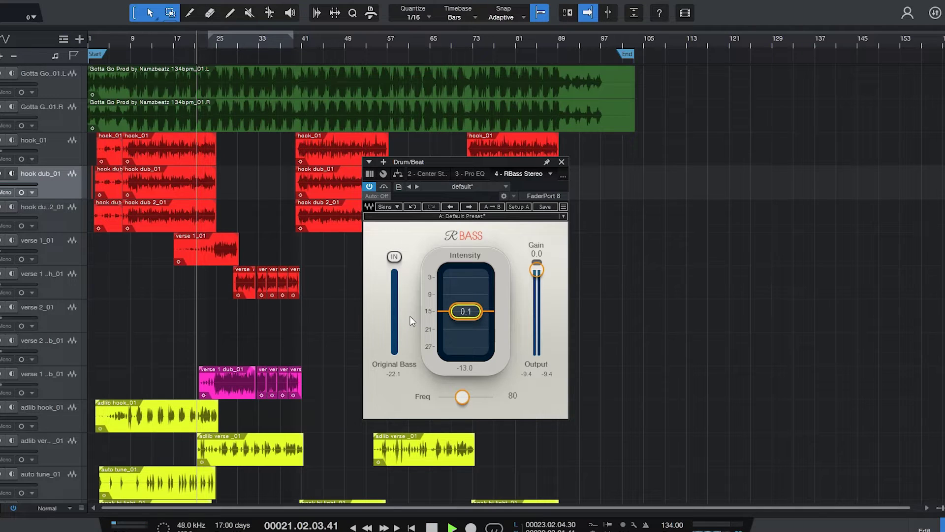
# Lower the RBass output Gain to -1.7 and push the Intensity to 14.9 while listening to the beat
pyautogui.moveTo(456, 312); pyautogui.dragTo(462, 202)
pyautogui.moveTo(537, 270); pyautogui.dragTo(536, 275)
pyautogui.click(453, 295)
pyautogui.moveTo(453, 296); pyautogui.dragTo(463, 291)
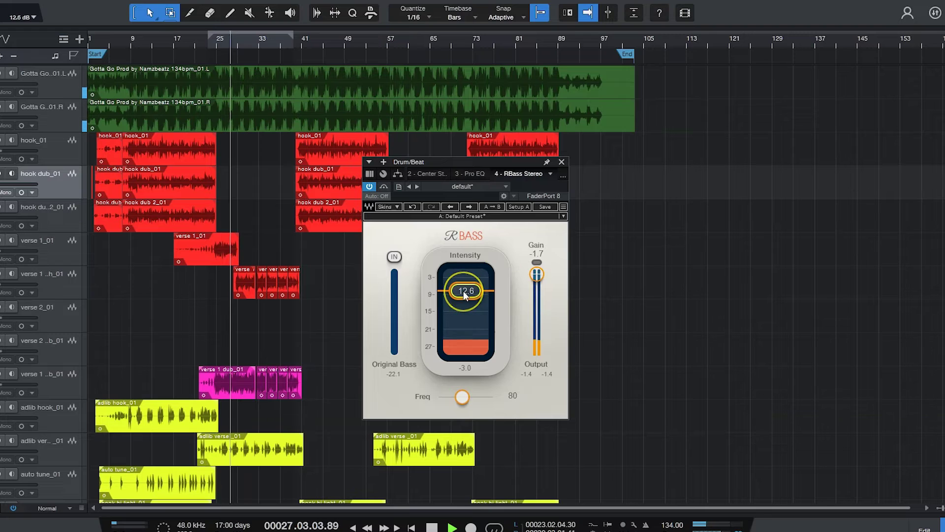
pyautogui.moveTo(463, 291); pyautogui.dragTo(463, 285)
pyautogui.press('space')
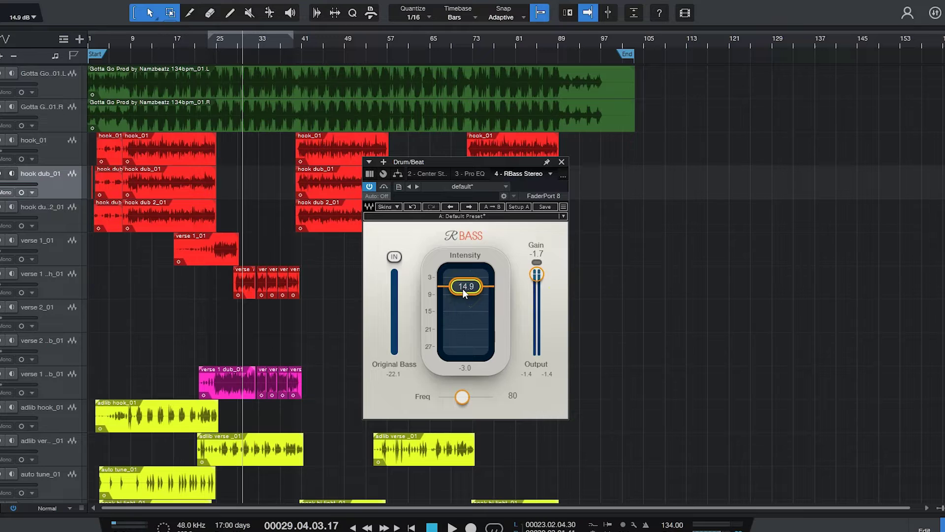
# Bring the RBass Intensity back to 0.0 and sweep the frequency down to 32 Hz during playback
pyautogui.moveTo(471, 286); pyautogui.dragTo(465, 304)
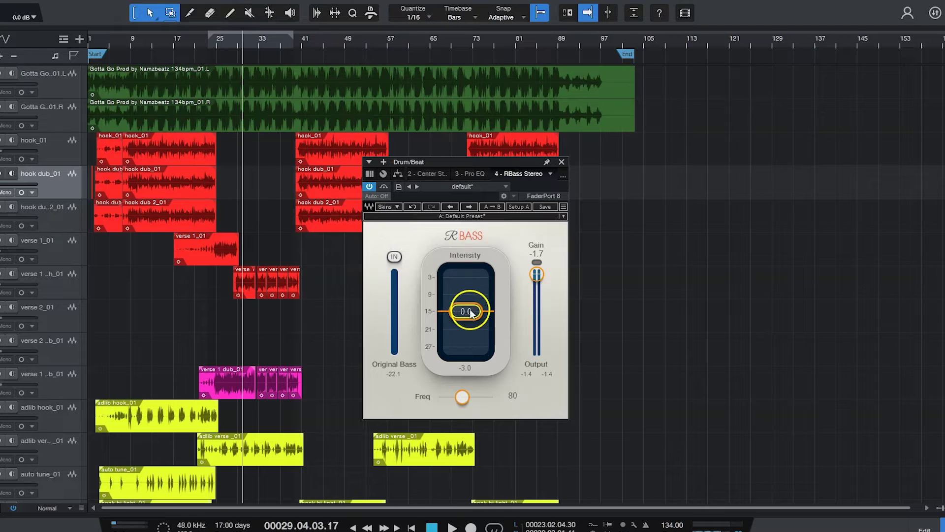
pyautogui.click(462, 396)
pyautogui.press('KP_0')
pyautogui.press('space')
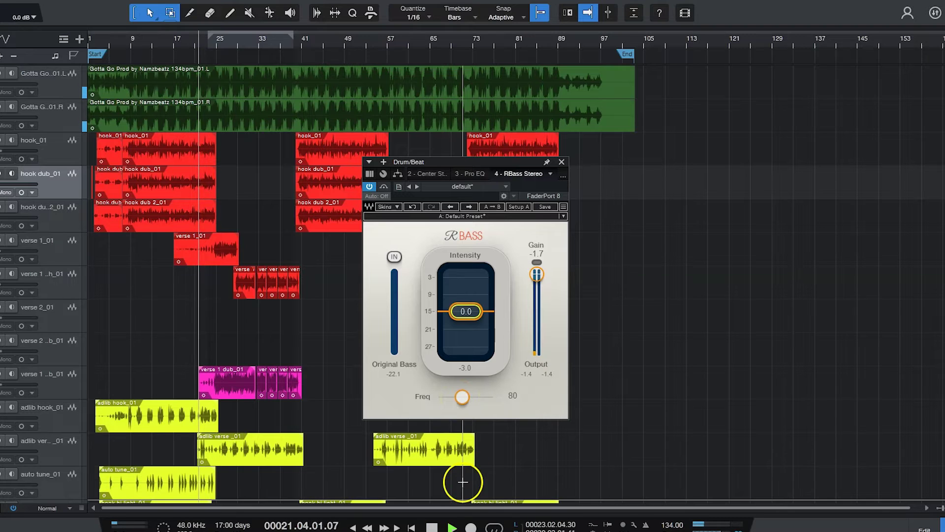
pyautogui.click(467, 389)
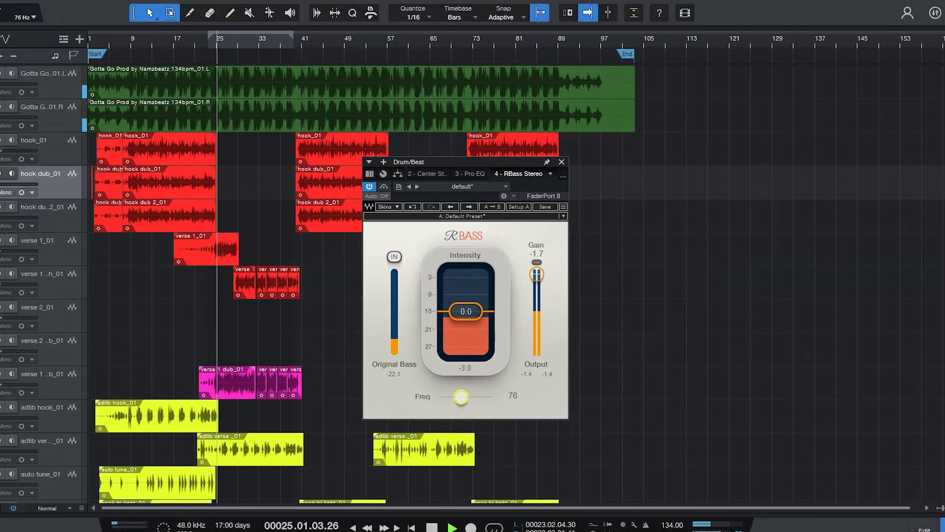
pyautogui.moveTo(462, 397); pyautogui.dragTo(397, 433)
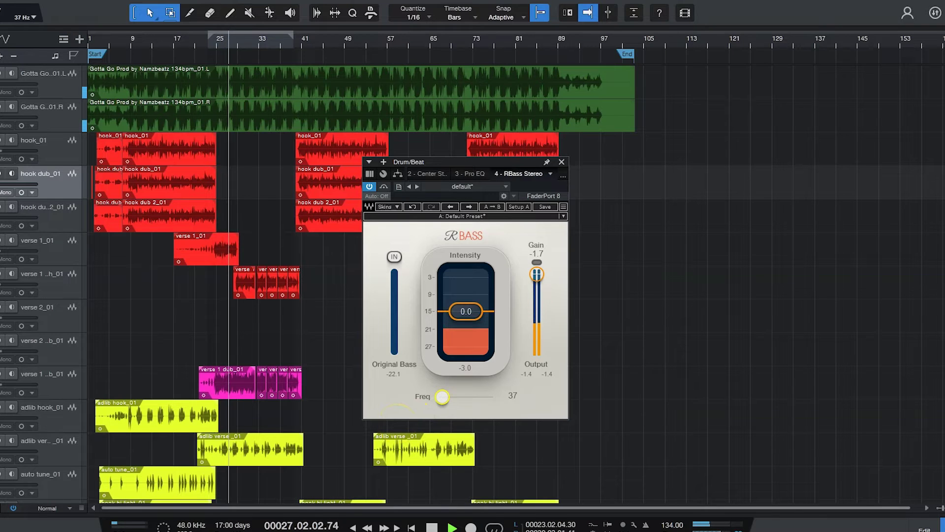
pyautogui.moveTo(389, 430); pyautogui.dragTo(436, 401)
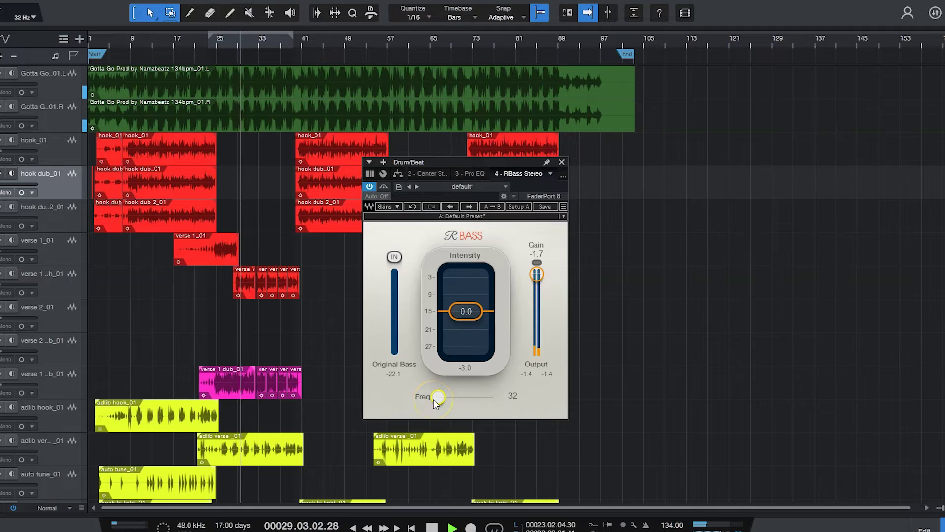
# Sweep the RBass frequency up to 256 Hz and back down, settle it at 92 Hz, and stop playback
pyautogui.moveTo(436, 400); pyautogui.dragTo(692, 416)
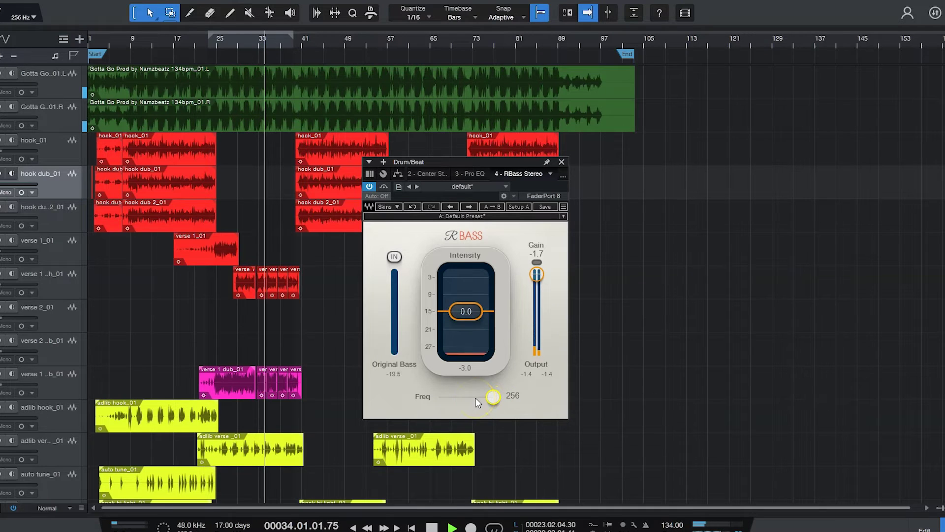
pyautogui.click(494, 397)
pyautogui.moveTo(494, 397); pyautogui.dragTo(357, 438)
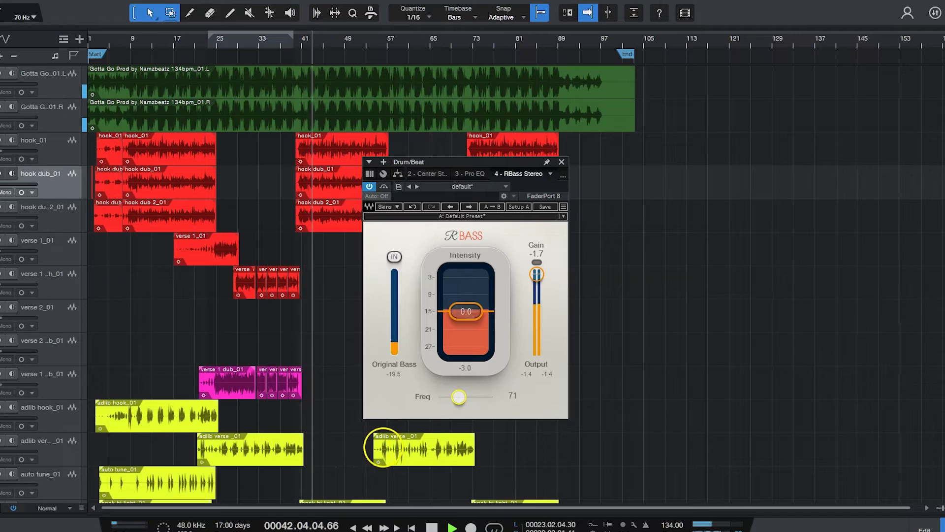
pyautogui.moveTo(460, 397); pyautogui.dragTo(467, 399)
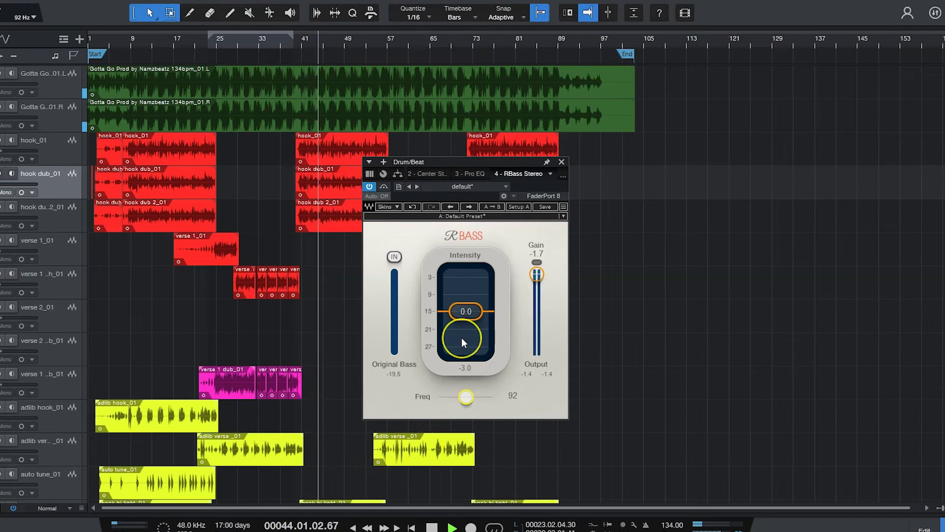
pyautogui.click(571, 461)
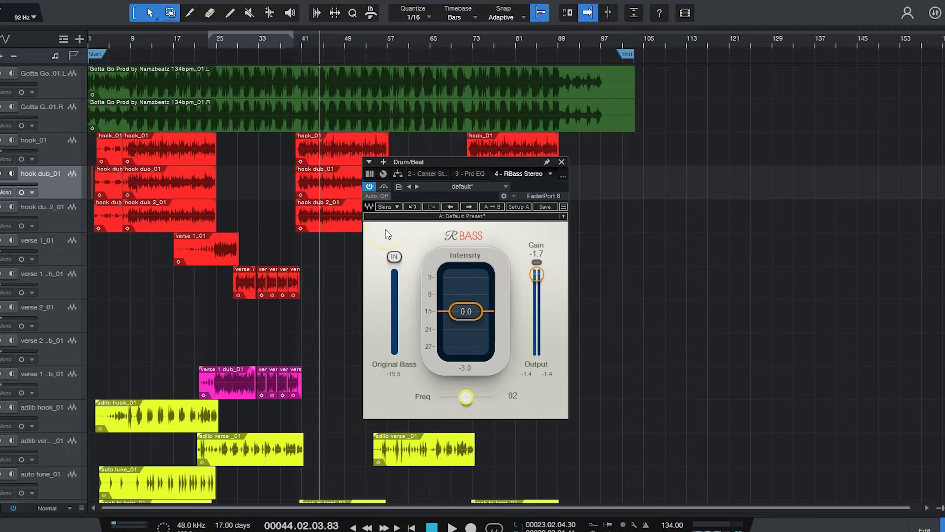
# Raise the RBass Intensity to 15.4 with playback stopped
pyautogui.click(411, 256)
pyautogui.moveTo(457, 312)
pyautogui.mouseDown()
pyautogui.moveTo(473, 401)
pyautogui.moveTo(477, 308)
pyautogui.moveTo(473, 401)
pyautogui.moveTo(464, 290)
pyautogui.moveTo(455, 297)
pyautogui.mouseUp()
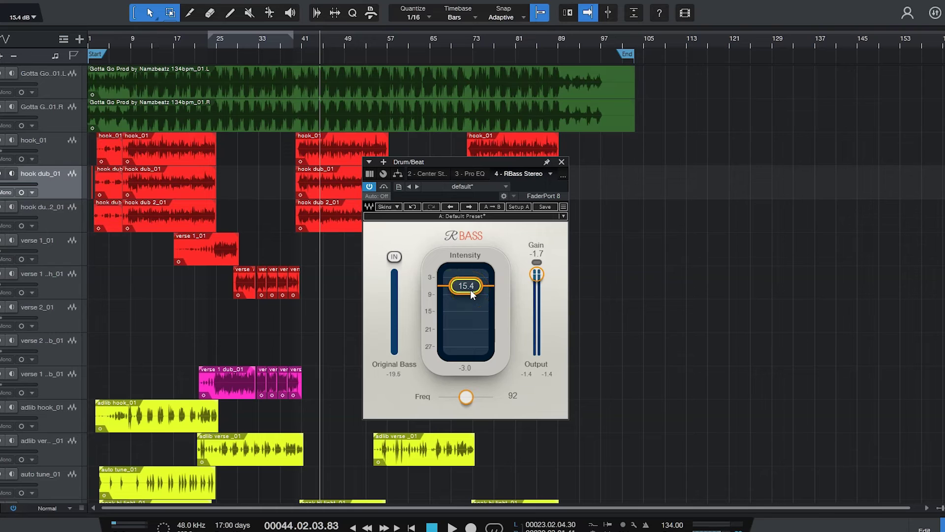
pyautogui.click(444, 294)
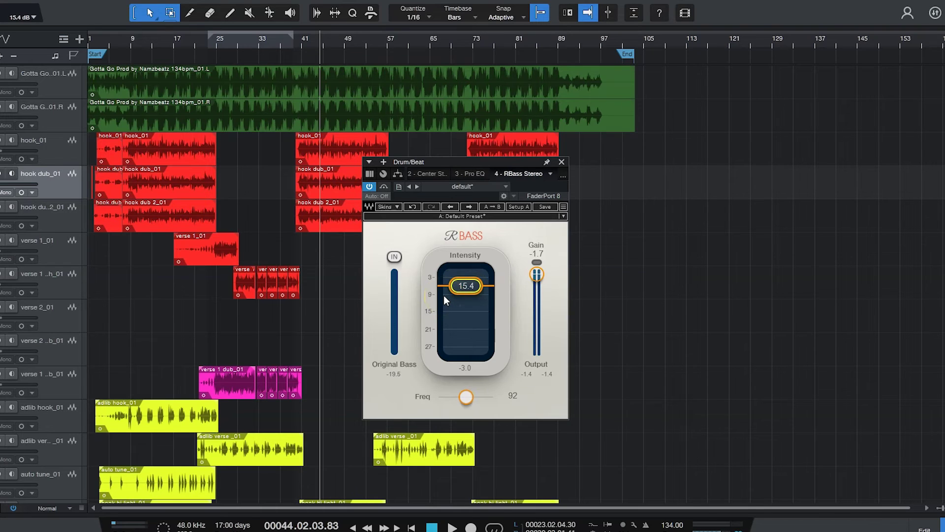